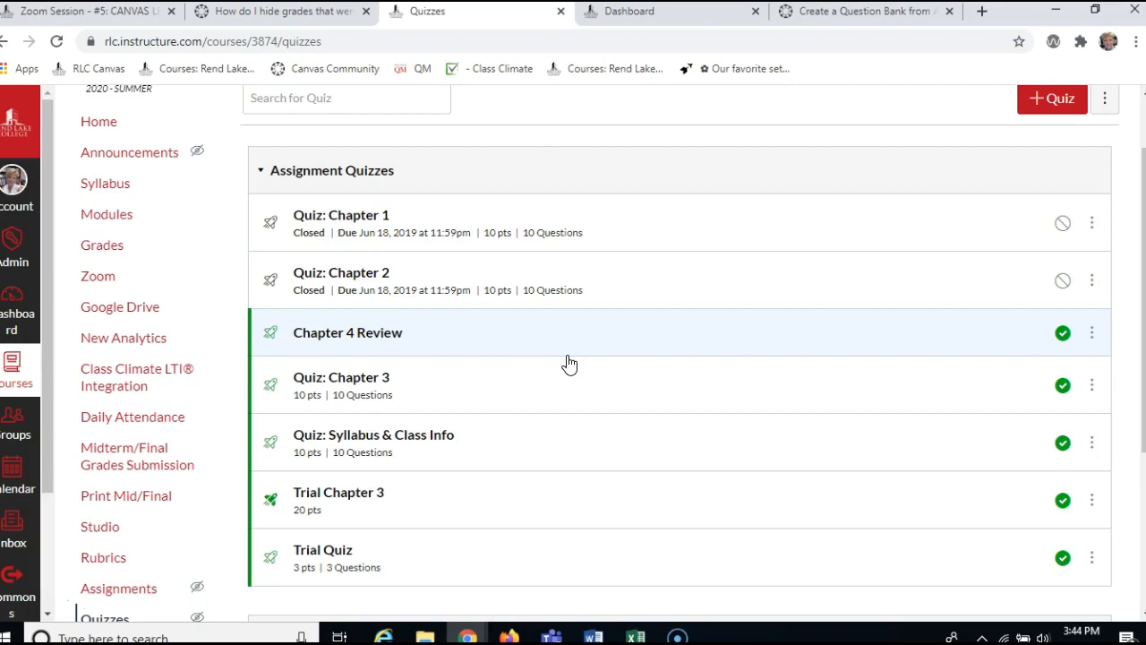
# - Open the content export page from the course settings
pyautogui.click(542, 383)
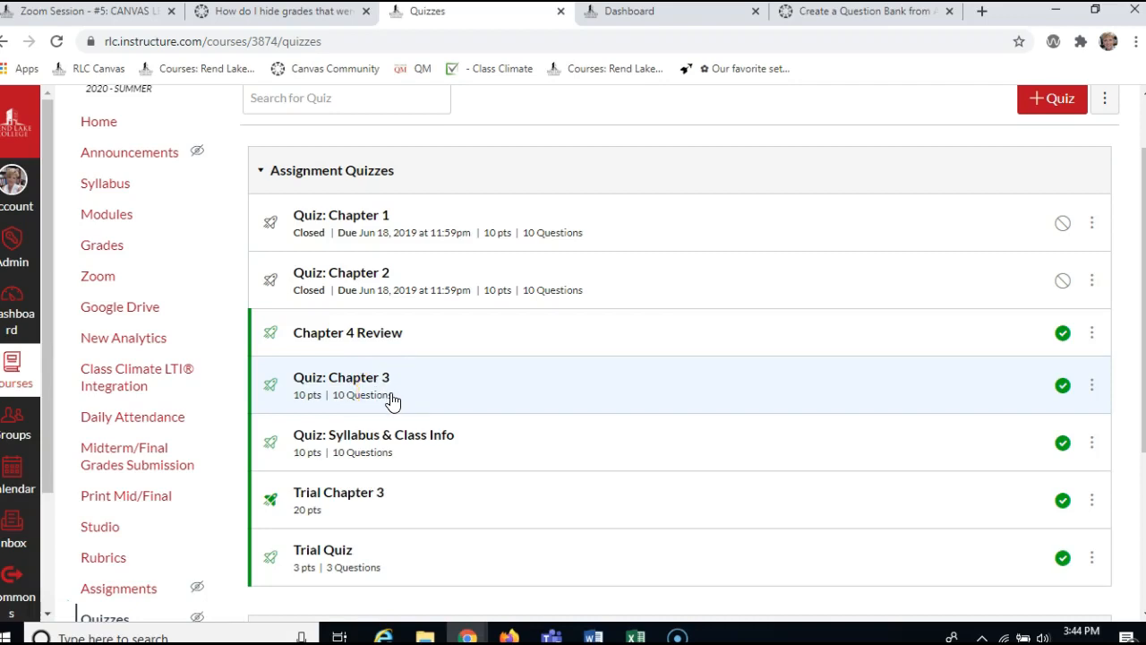
pyautogui.scroll(-3, 206, 391)
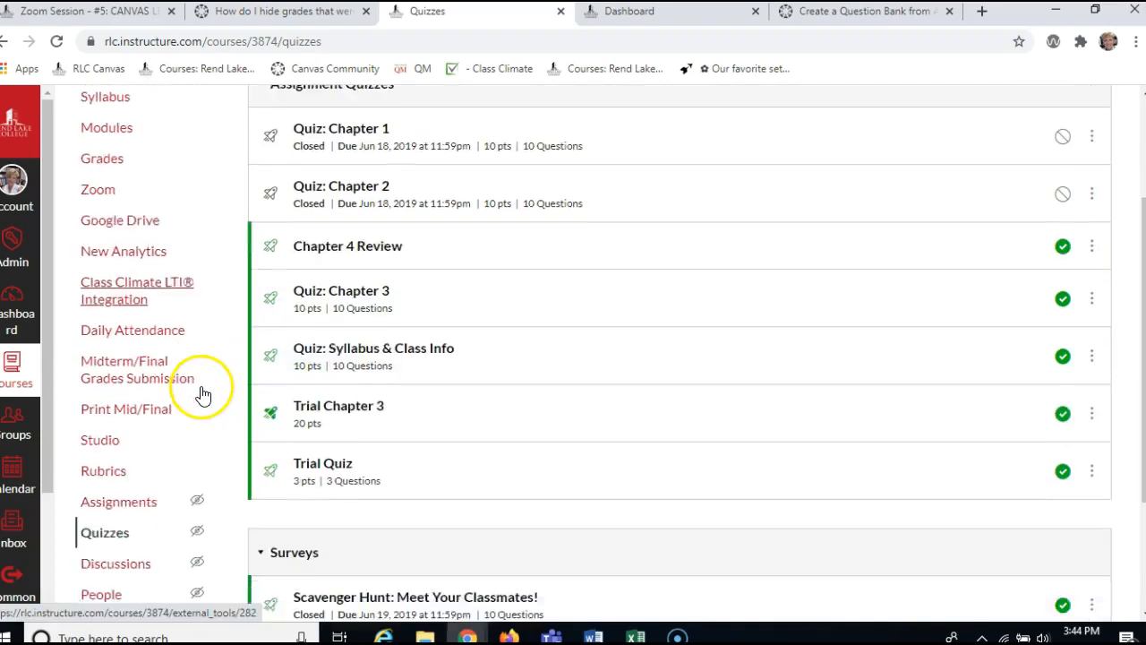
pyautogui.scroll(-1, 153, 578)
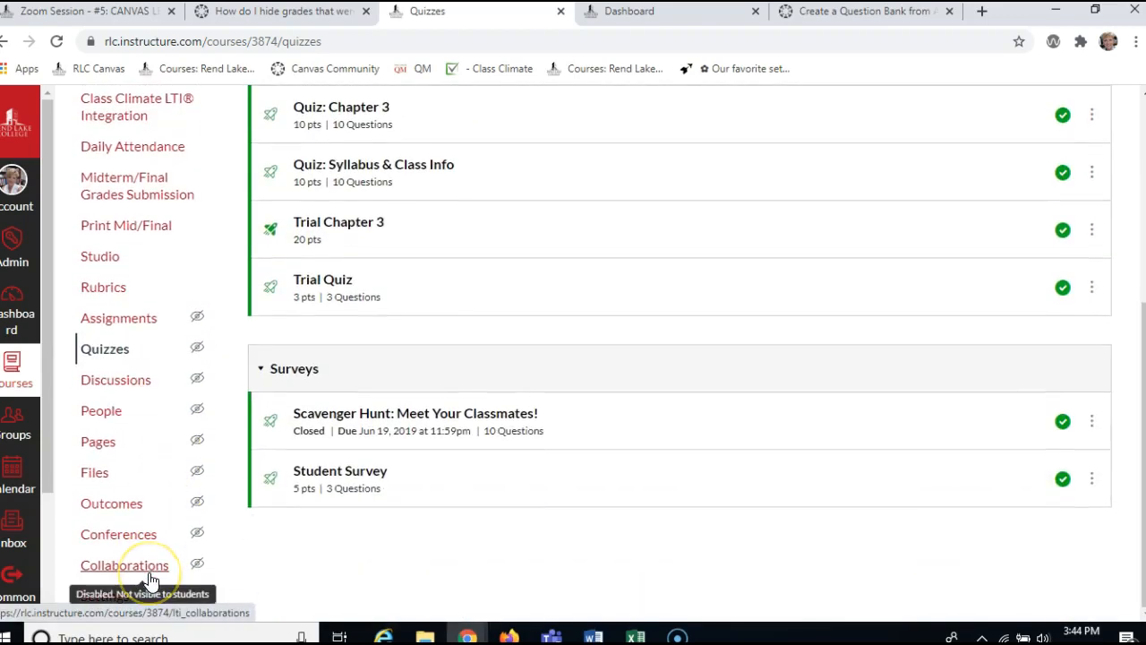
pyautogui.click(96, 596)
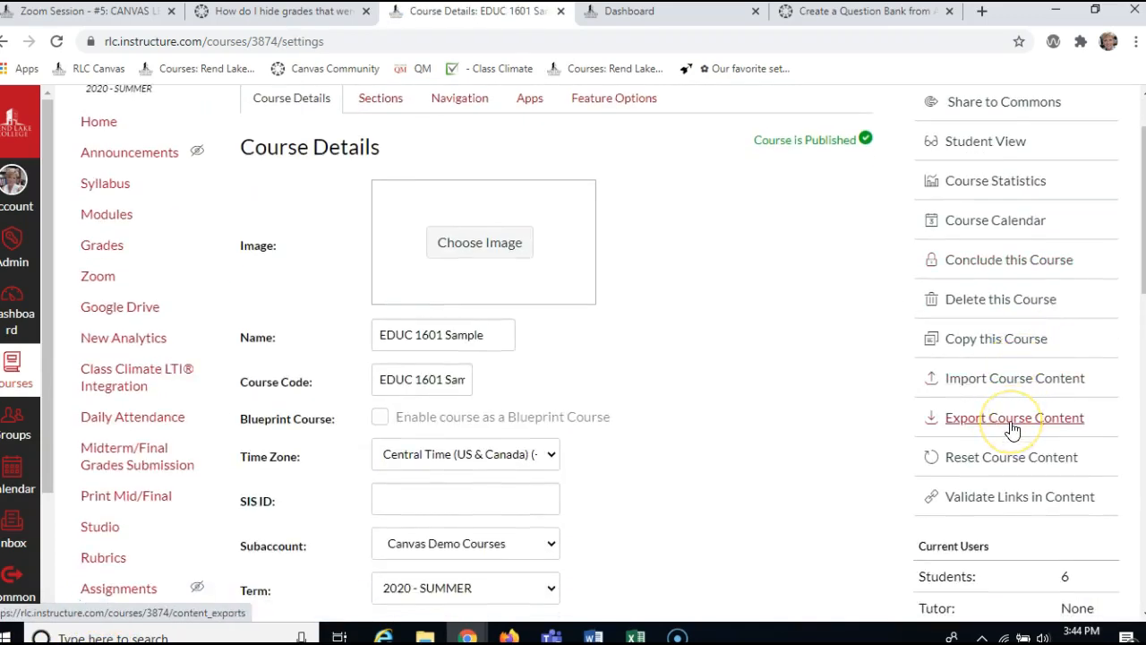
pyautogui.click(1011, 423)
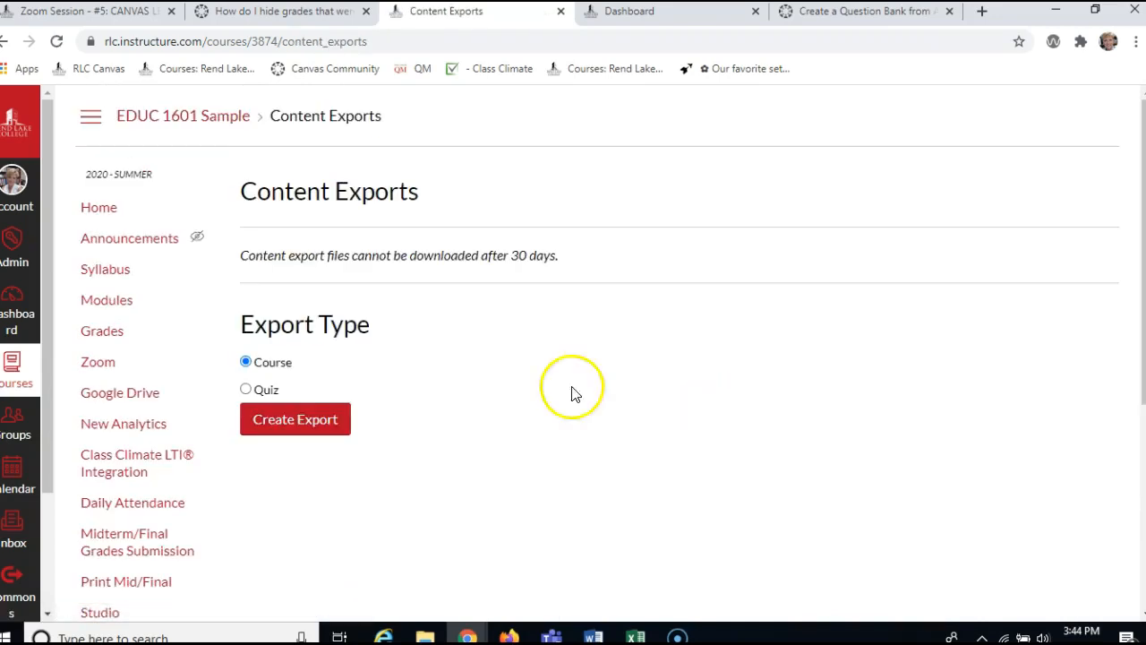
# - Create a quiz-type export that contains only Quiz: Chapter 3
pyautogui.click(246, 389)
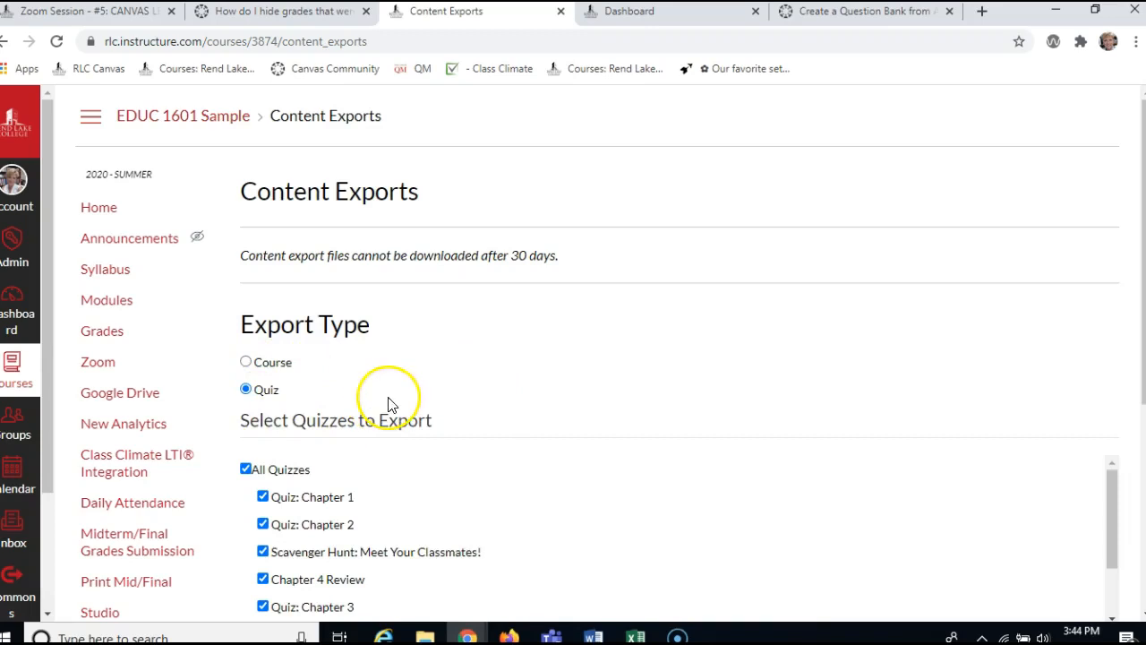
pyautogui.scroll(-1, 389, 402)
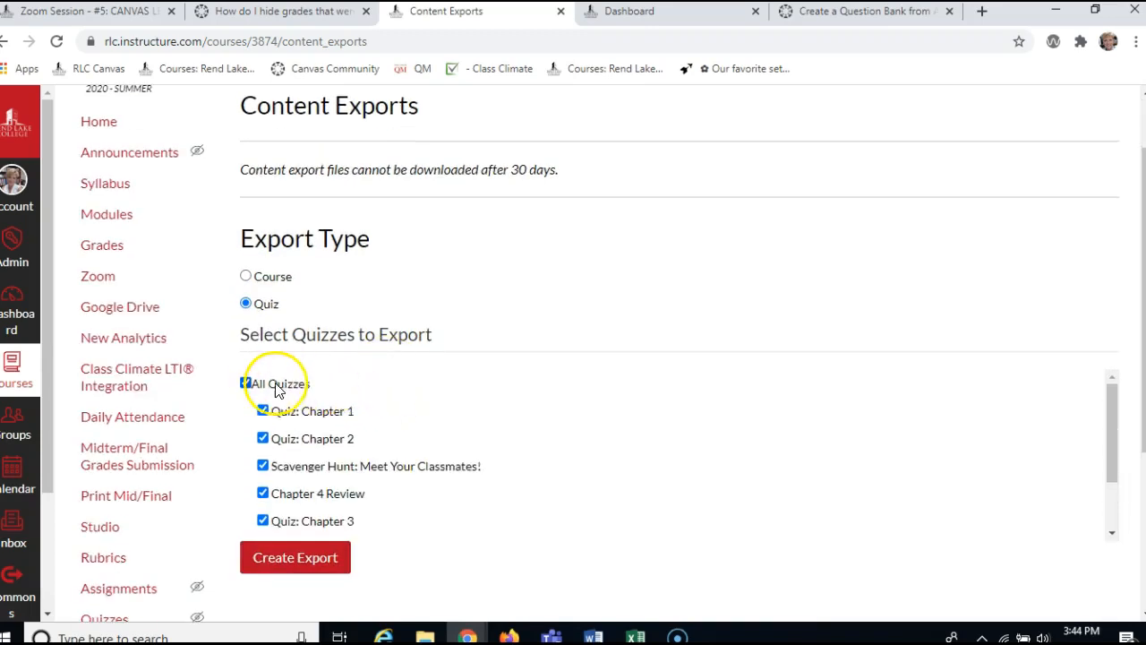
pyautogui.click(247, 384)
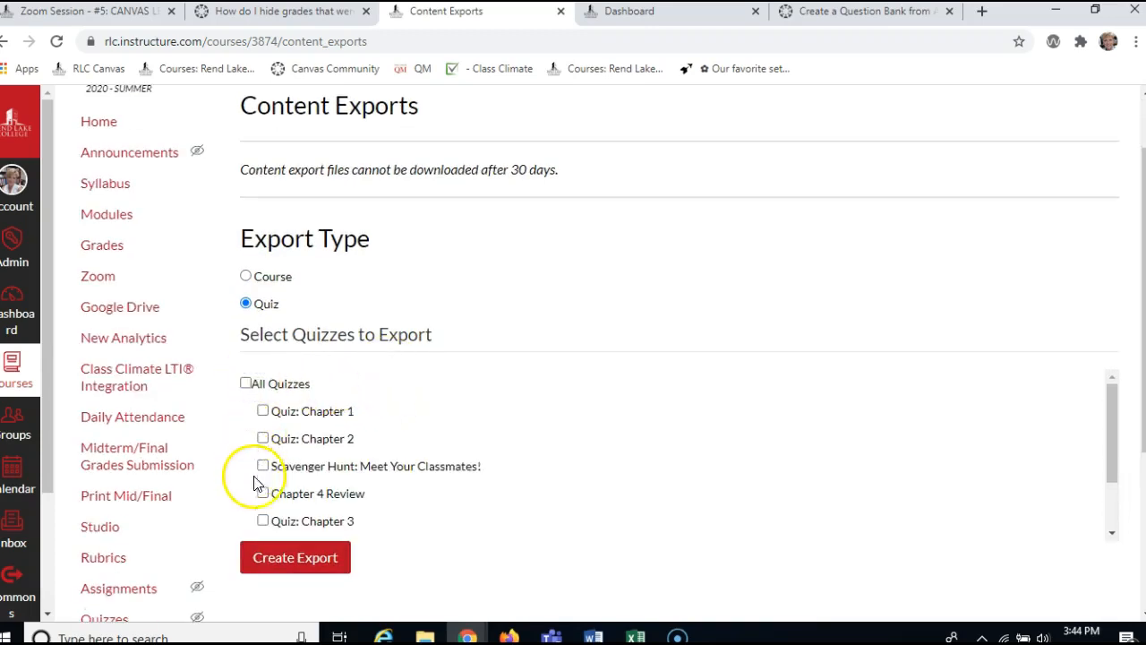
pyautogui.click(263, 520)
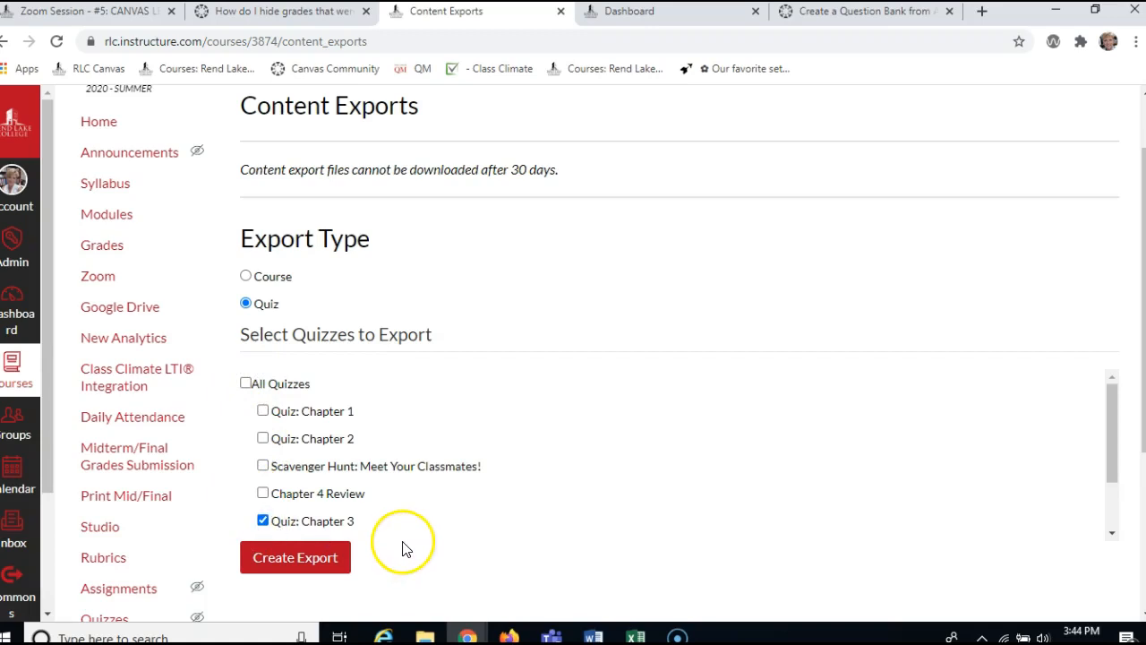
pyautogui.click(326, 562)
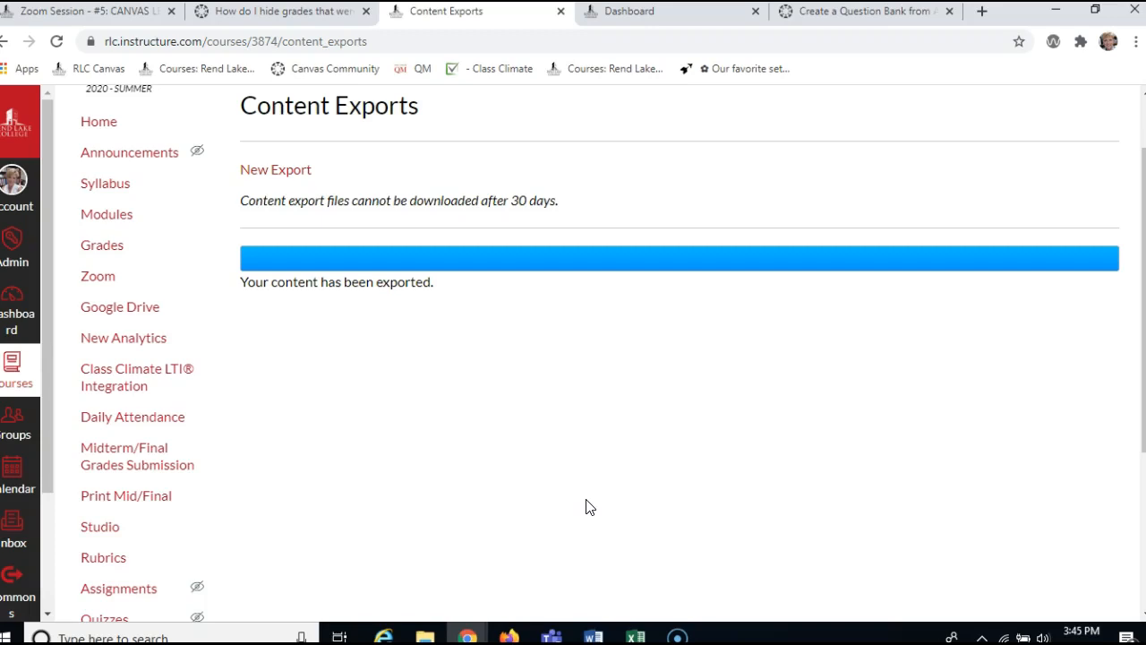
# - Download the exported quiz package as a zip file
pyautogui.click(297, 176)
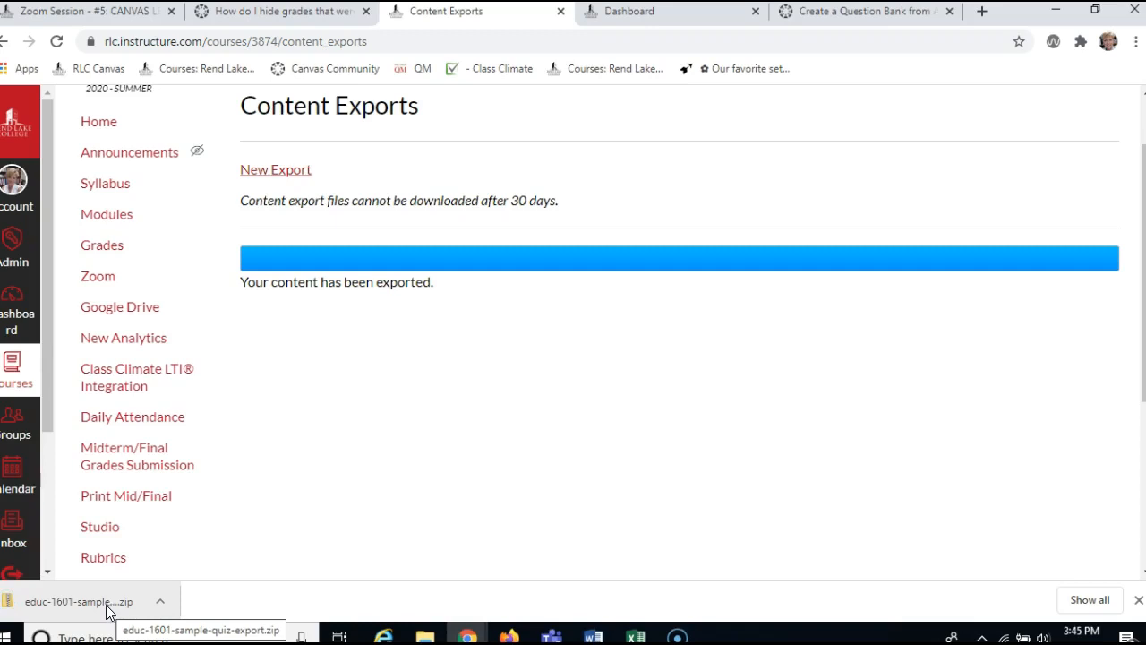
pyautogui.click(105, 609)
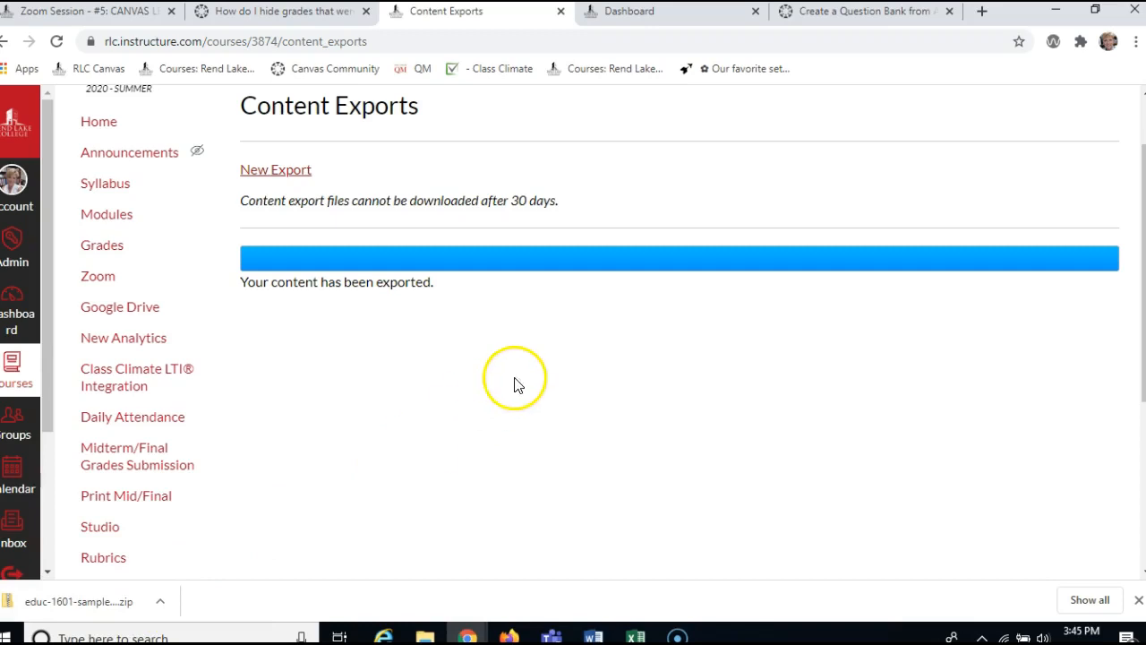
pyautogui.scroll(1, 465, 363)
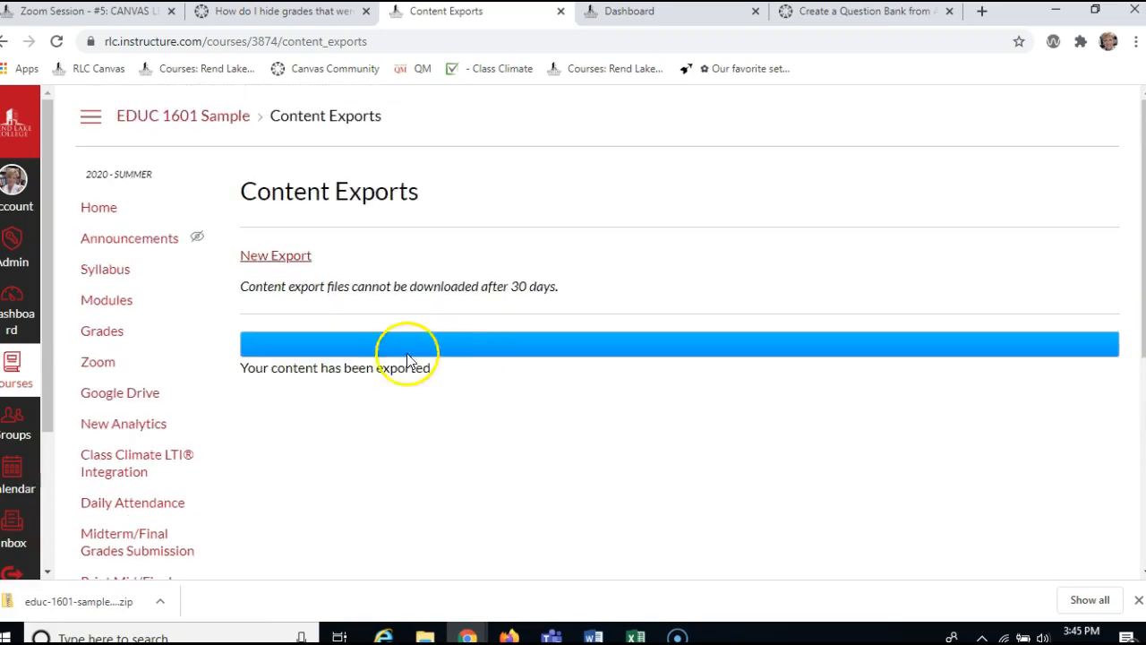
# - Open the course content import page from the course settings and choose QTI .zip file as the content type
pyautogui.scroll(-2, 311, 340)
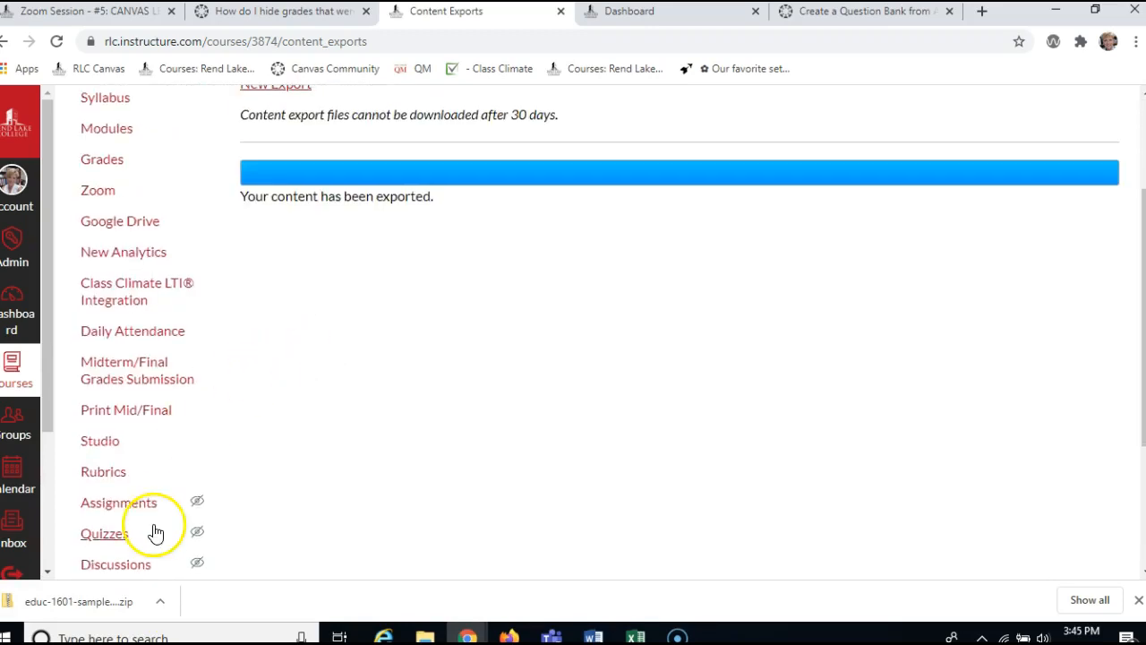
pyautogui.scroll(-1, 143, 537)
pyautogui.scroll(-1, 140, 545)
pyautogui.click(109, 559)
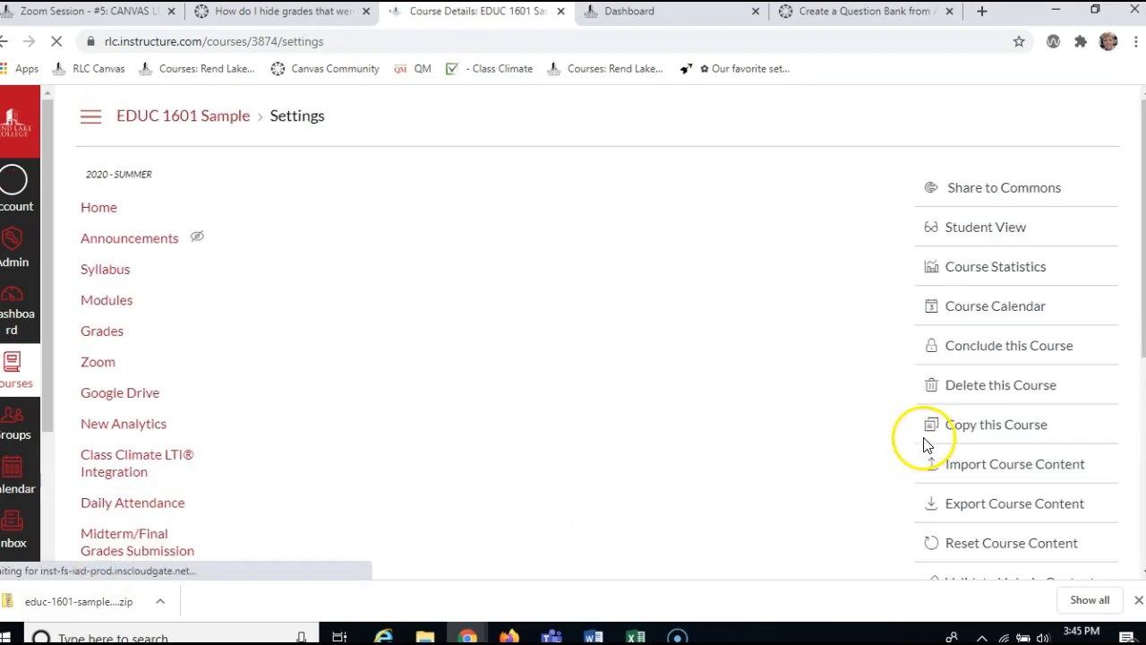
pyautogui.click(1008, 472)
pyautogui.click(483, 237)
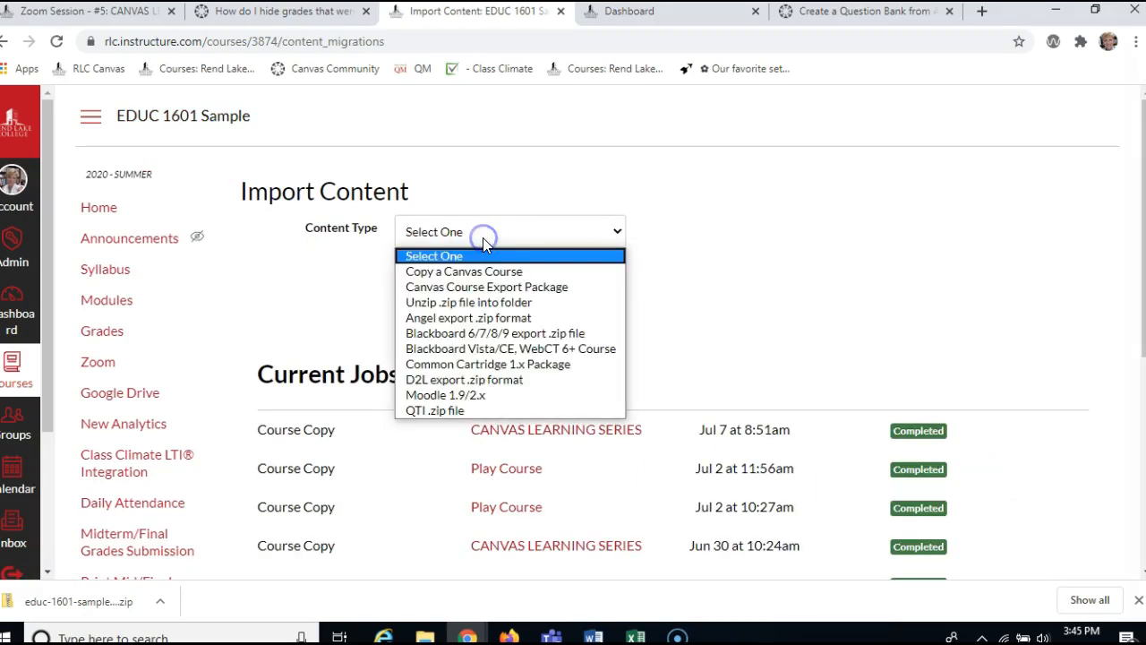
pyautogui.click(452, 410)
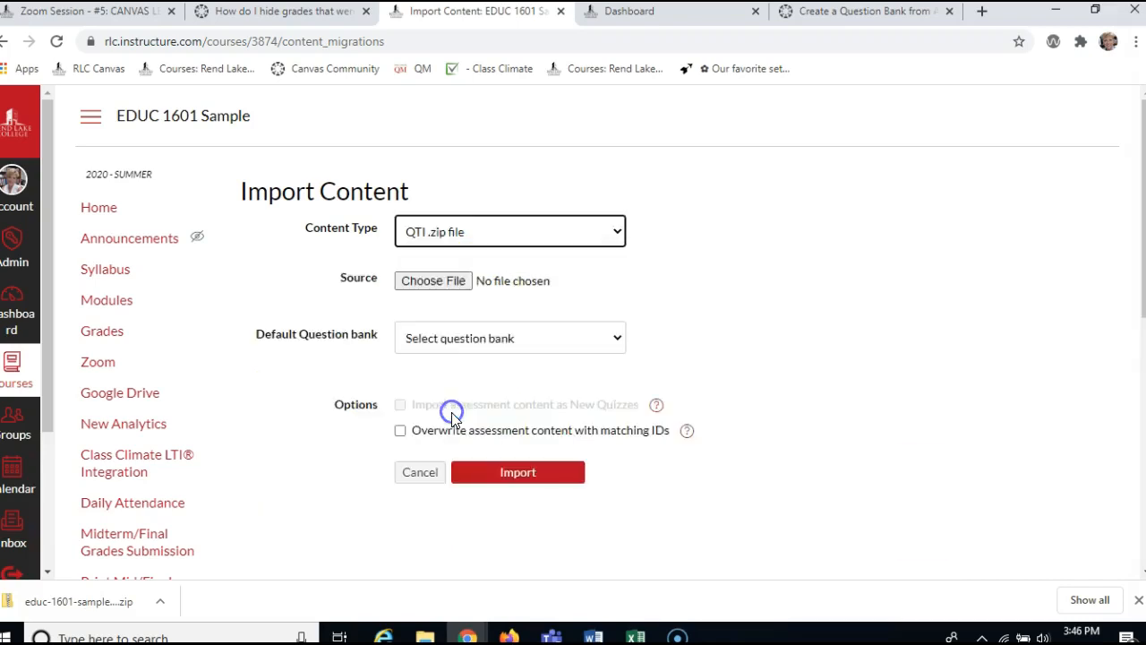
# - Choose educ-1601-sample-quiz-export from the Downloads folder as the import source
pyautogui.click(454, 283)
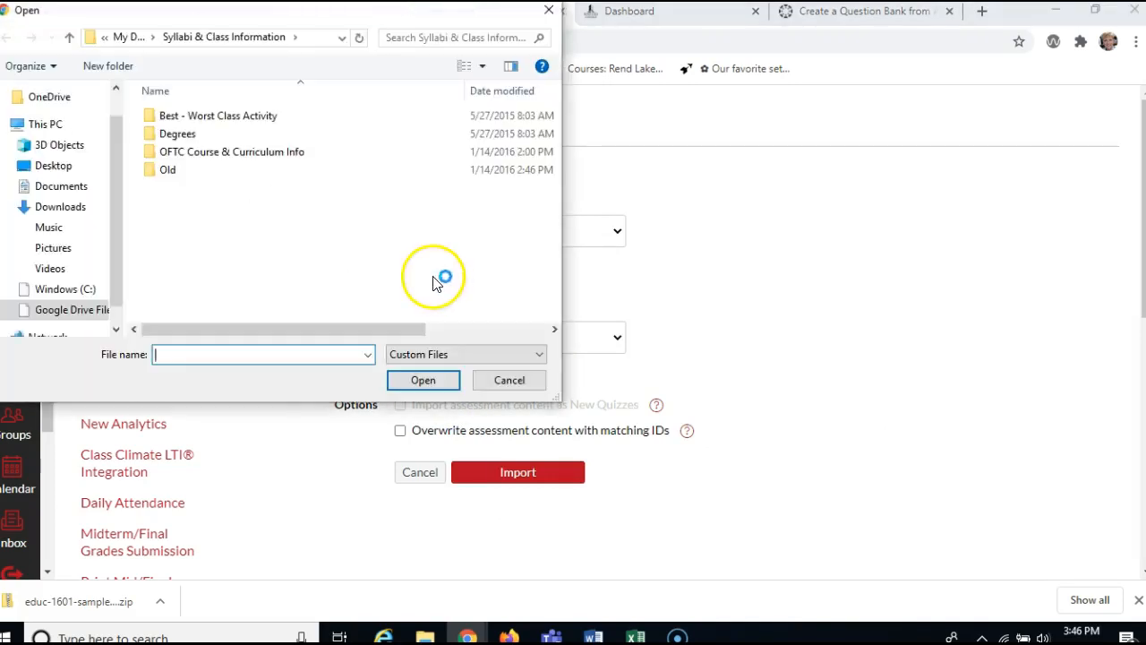
pyautogui.click(67, 207)
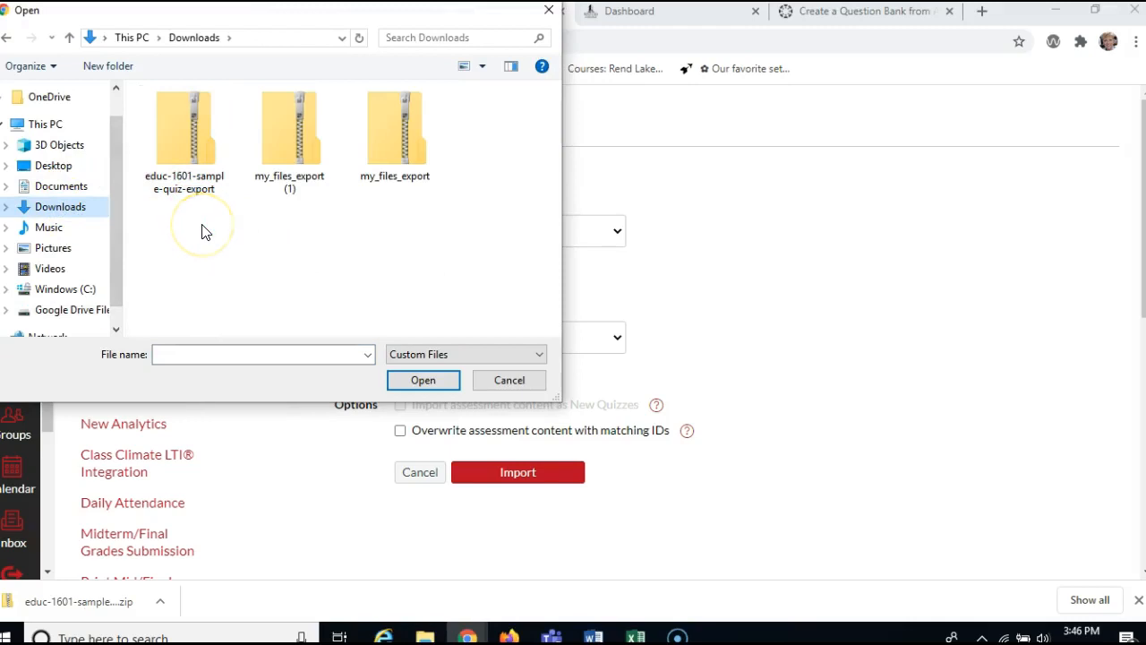
pyautogui.click(190, 183)
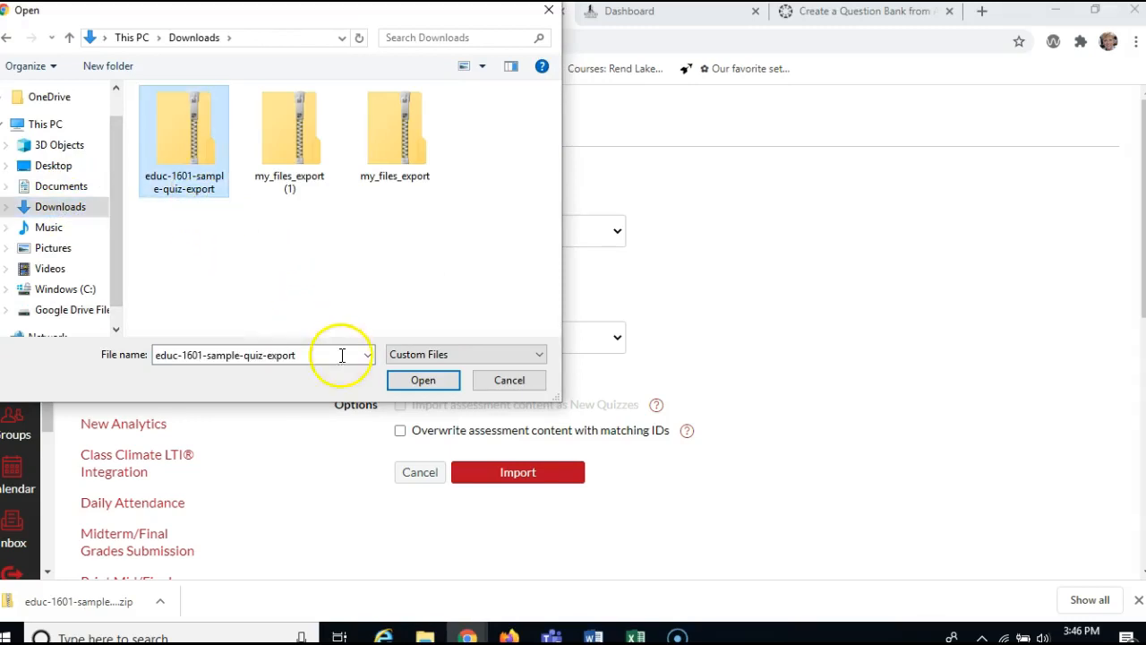
pyautogui.click(431, 382)
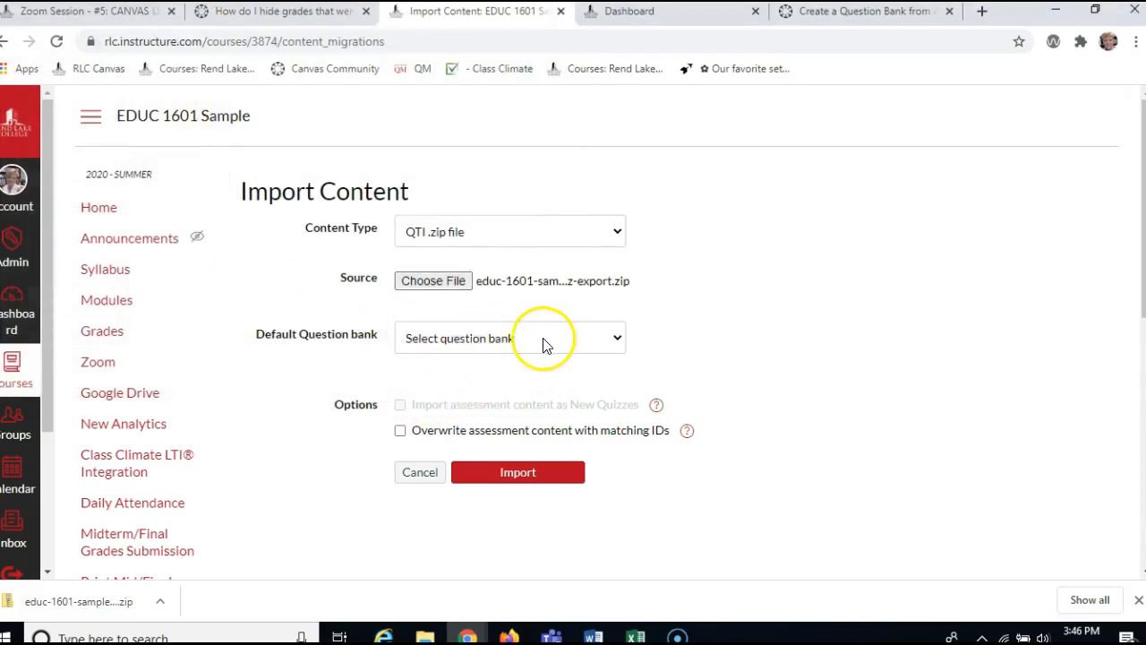
# - Review the default question bank choices, leave none selected, and run the import
pyautogui.click(609, 344)
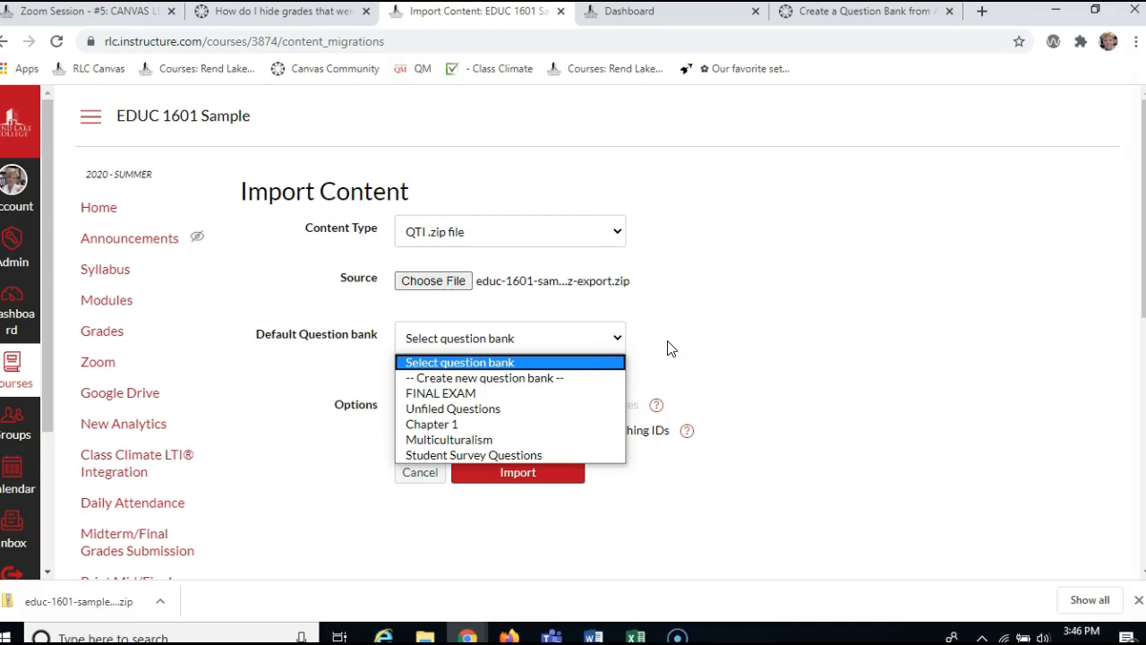
pyautogui.click(690, 349)
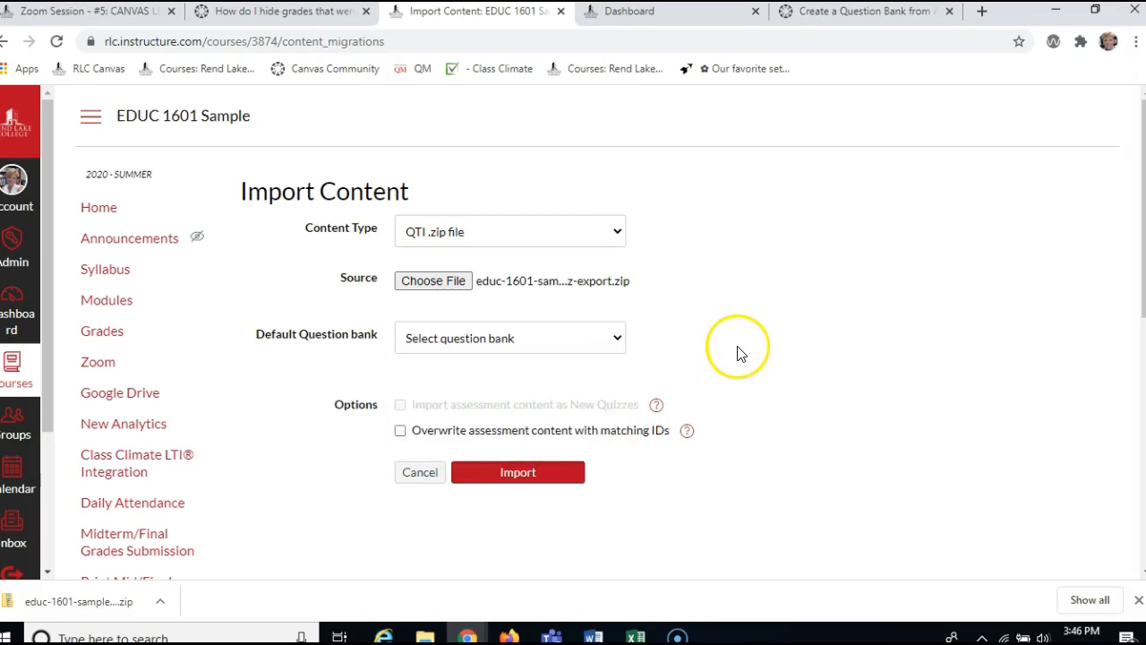
pyautogui.click(560, 482)
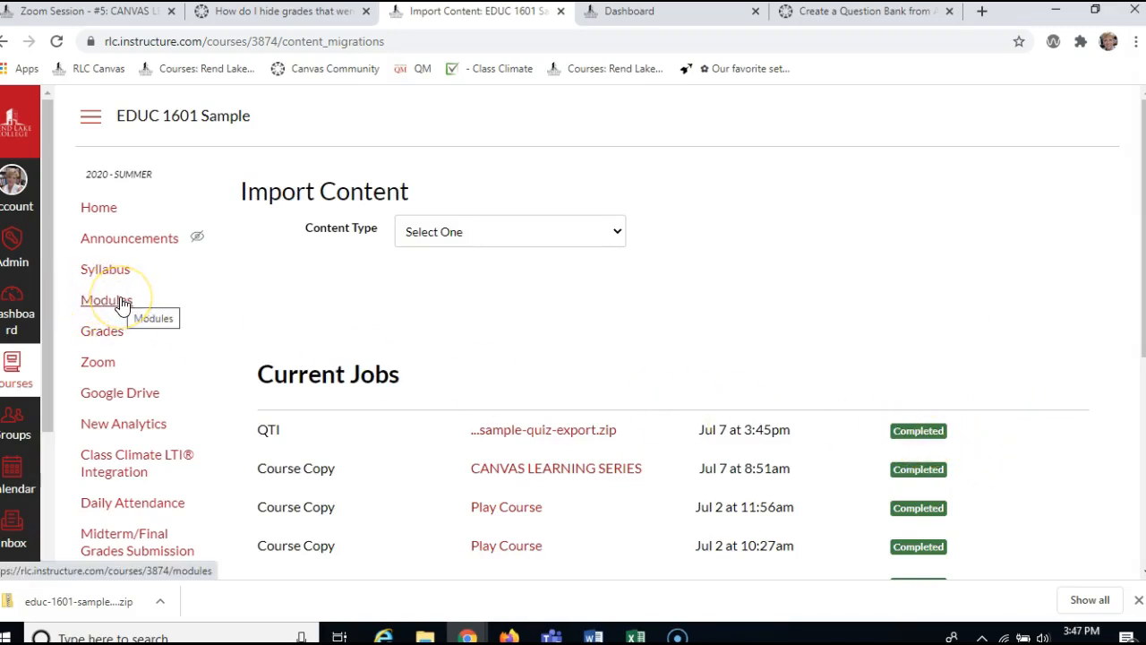
# - Open the course question banks from the Quizzes page and check for the Quiz: Chapter 3 bank
pyautogui.scroll(-3, 123, 302)
pyautogui.click(109, 448)
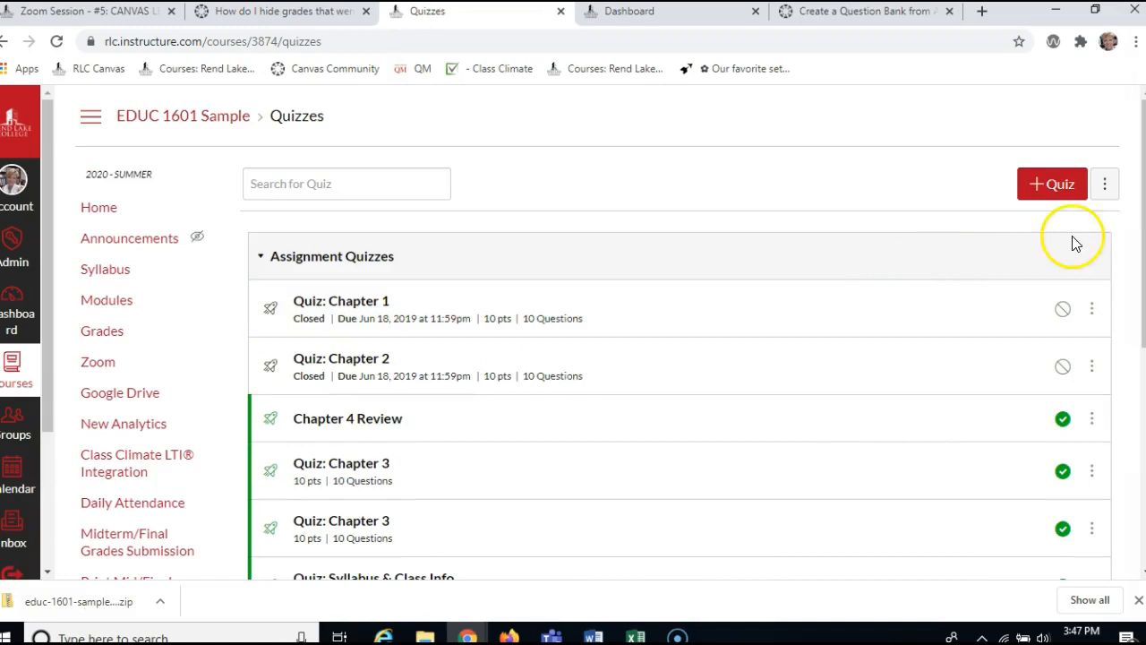
pyautogui.click(1108, 186)
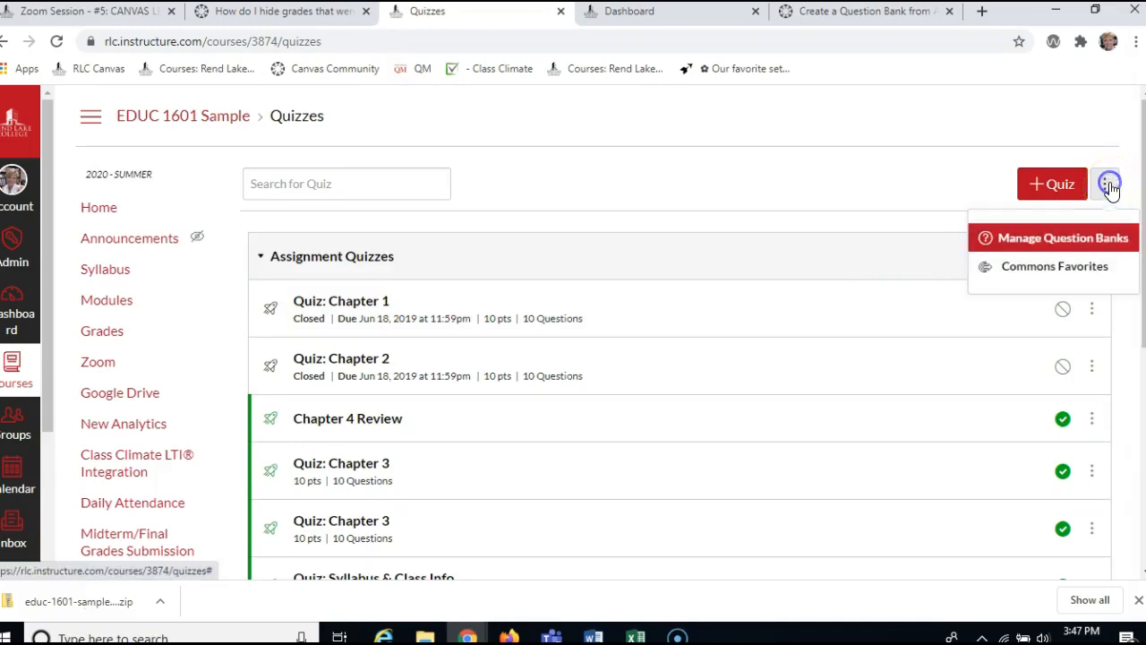
pyautogui.click(1100, 240)
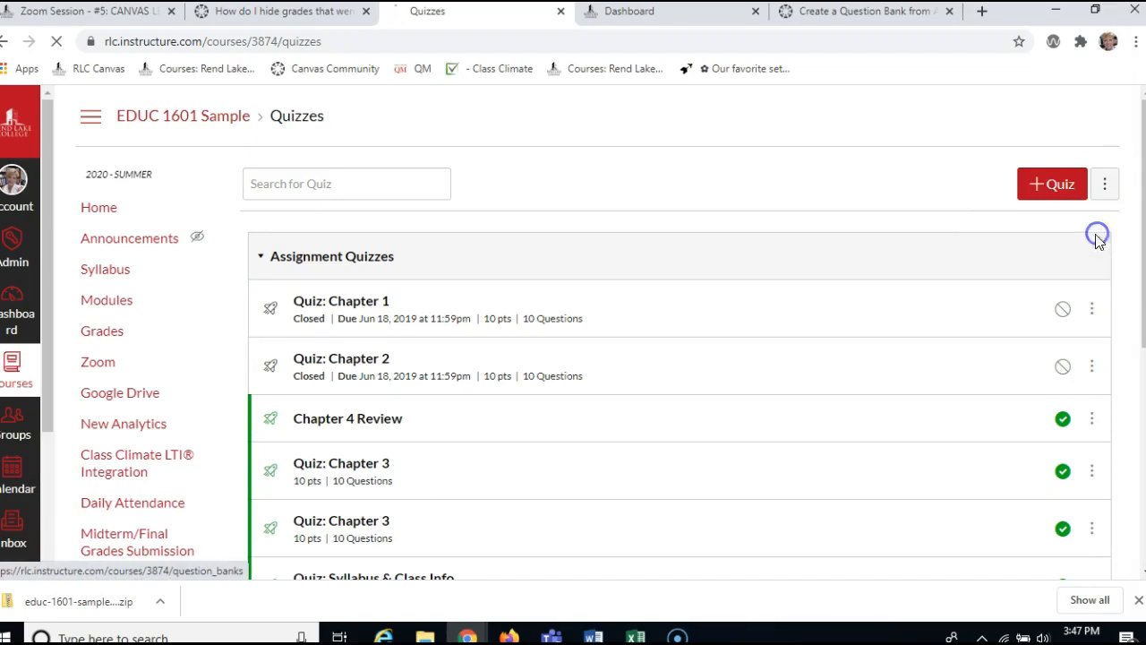
pyautogui.scroll(-1, 809, 291)
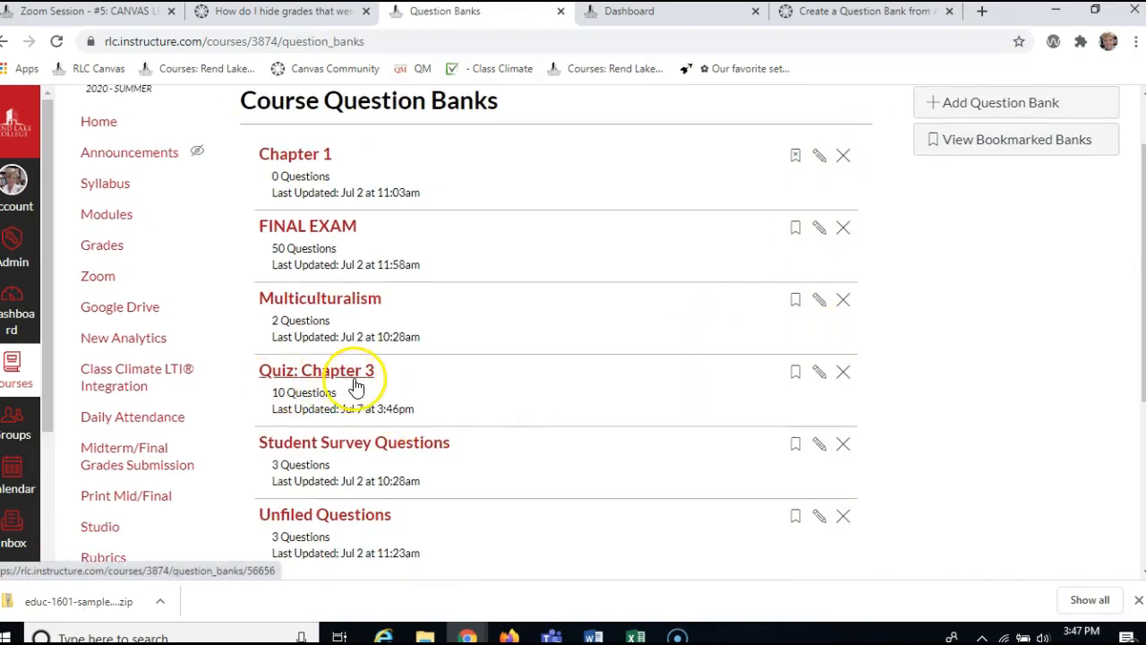
pyautogui.scroll(1, 363, 383)
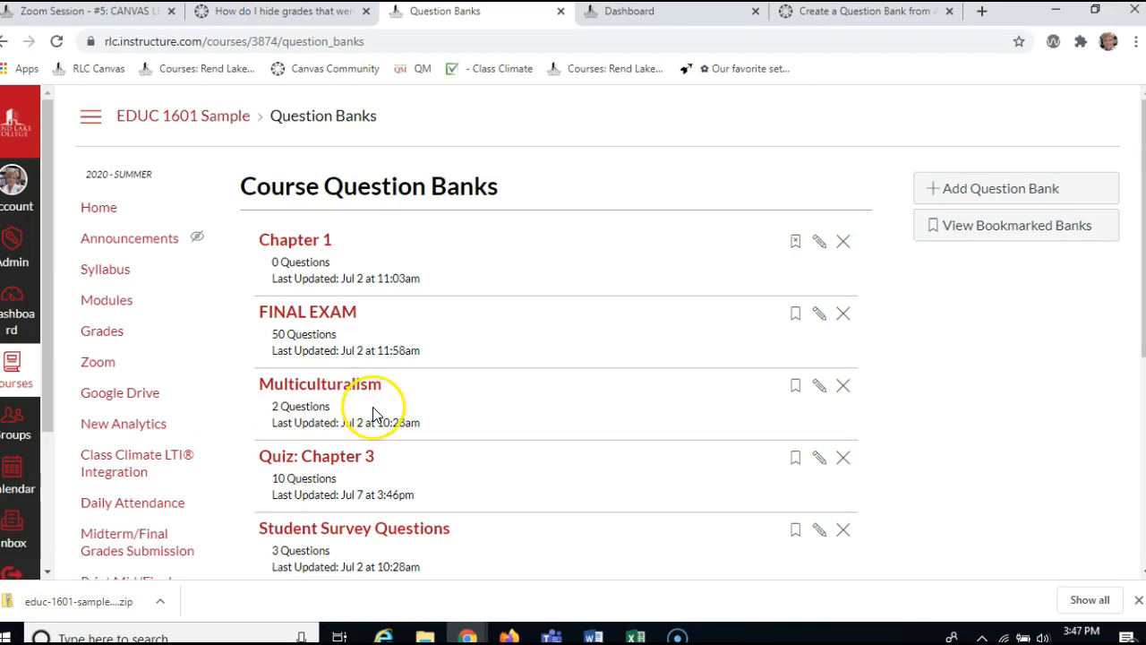
# - Return to the Quizzes page and delete the second Quiz: Chapter 3 entry under Assignment Quizzes
pyautogui.scroll(-1, 375, 416)
pyautogui.scroll(-2, 177, 433)
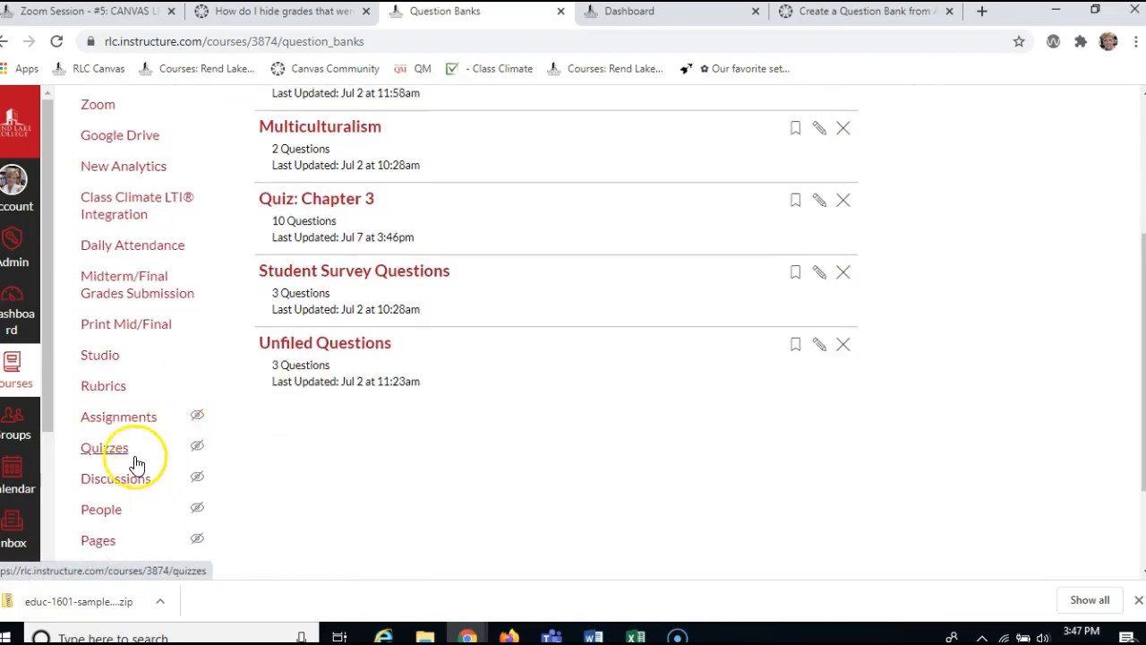
pyautogui.click(119, 452)
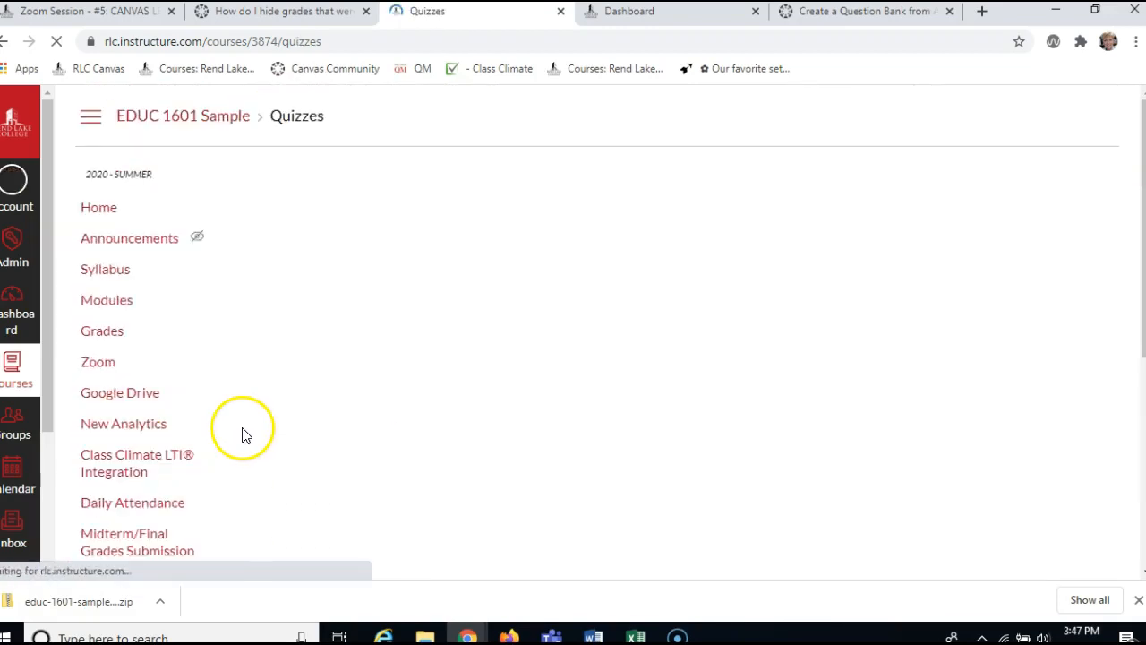
pyautogui.scroll(-1, 492, 428)
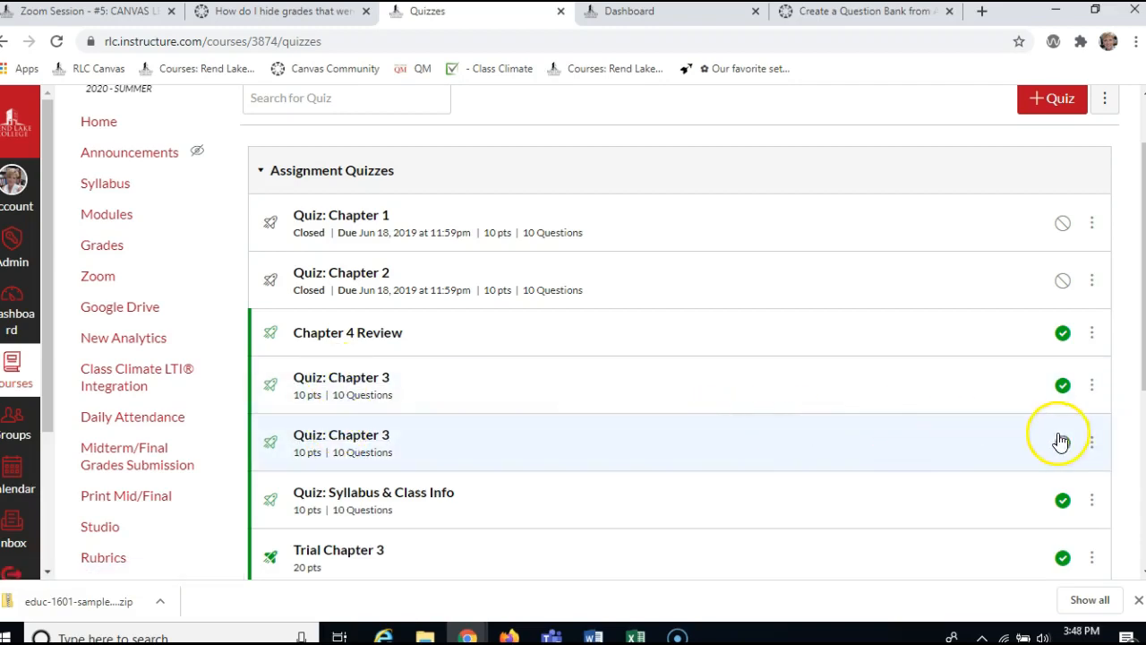
pyautogui.click(1092, 442)
pyautogui.click(1021, 547)
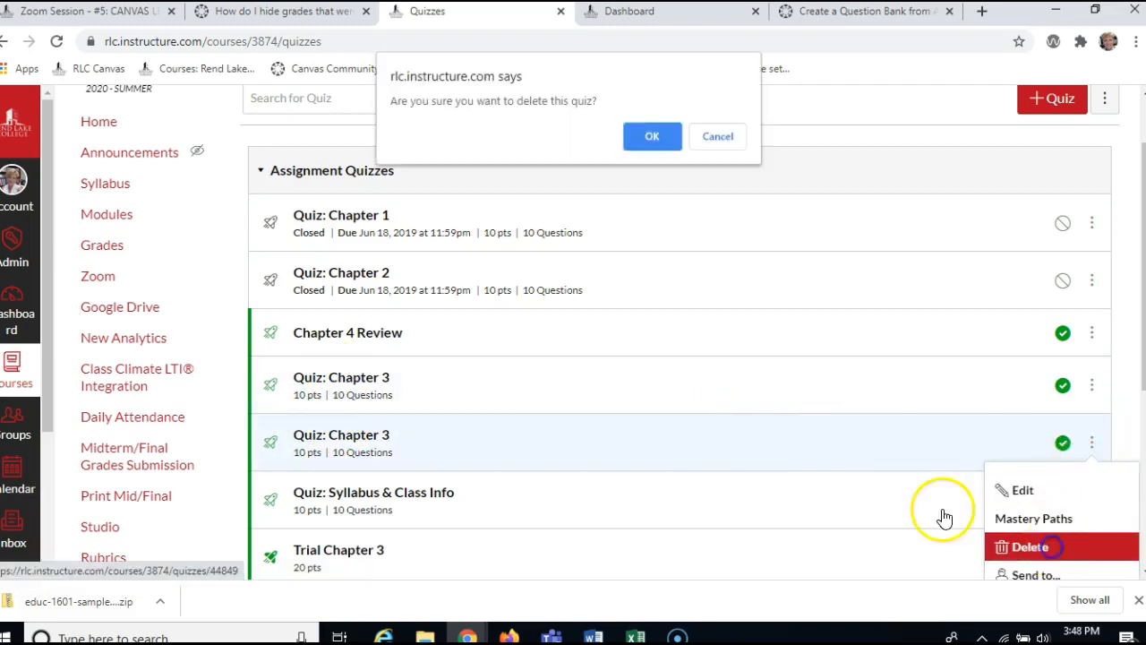
pyautogui.click(647, 134)
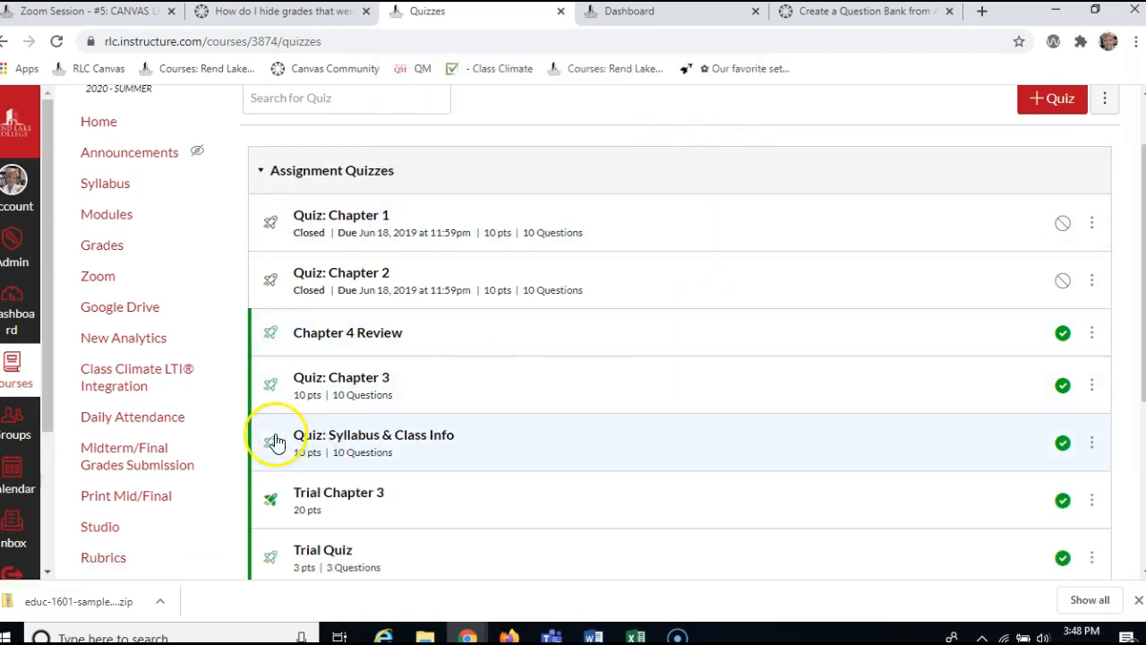
# - Reopen the course question banks to check the Quiz: Chapter 3 bank after deleting the duplicate quiz
pyautogui.click(1105, 114)
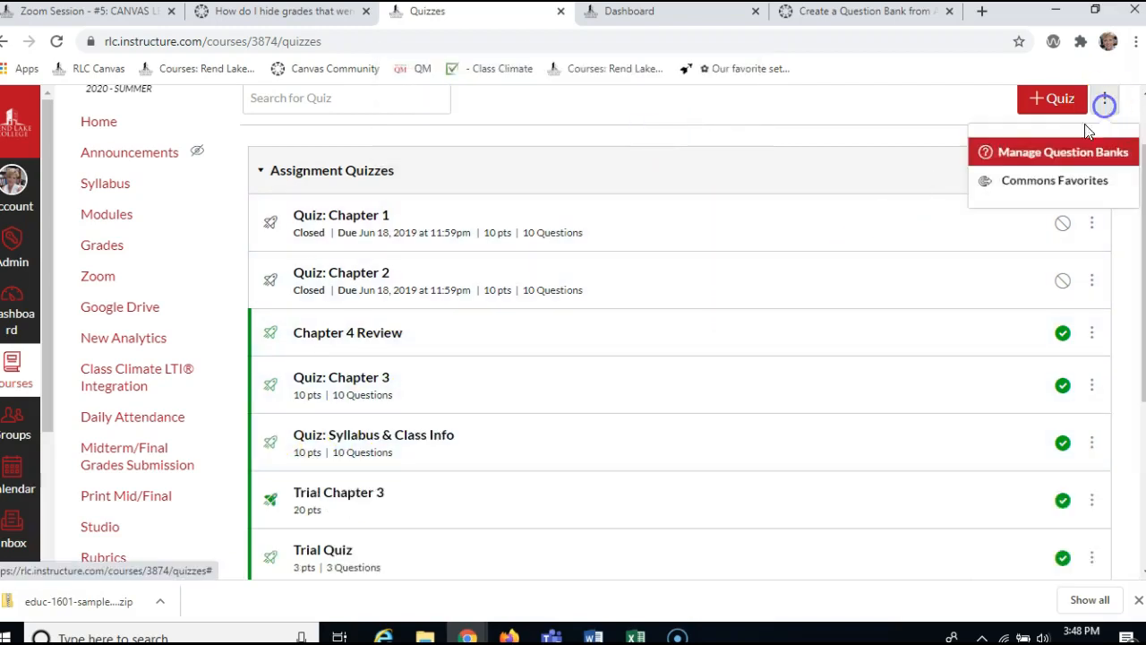
pyautogui.click(1021, 153)
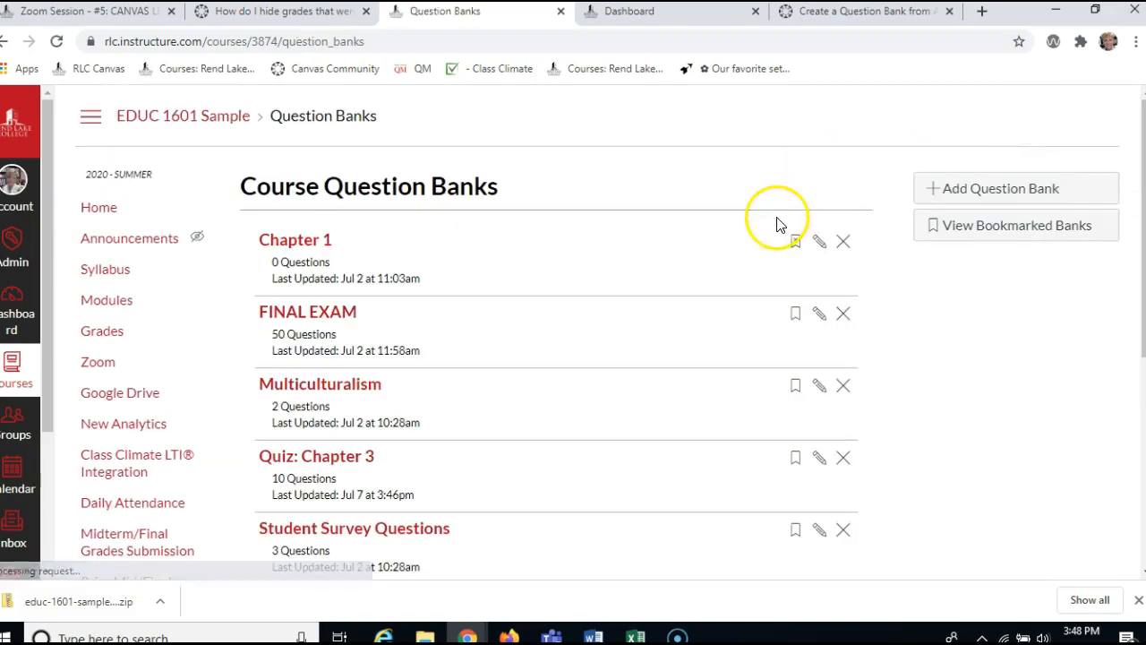